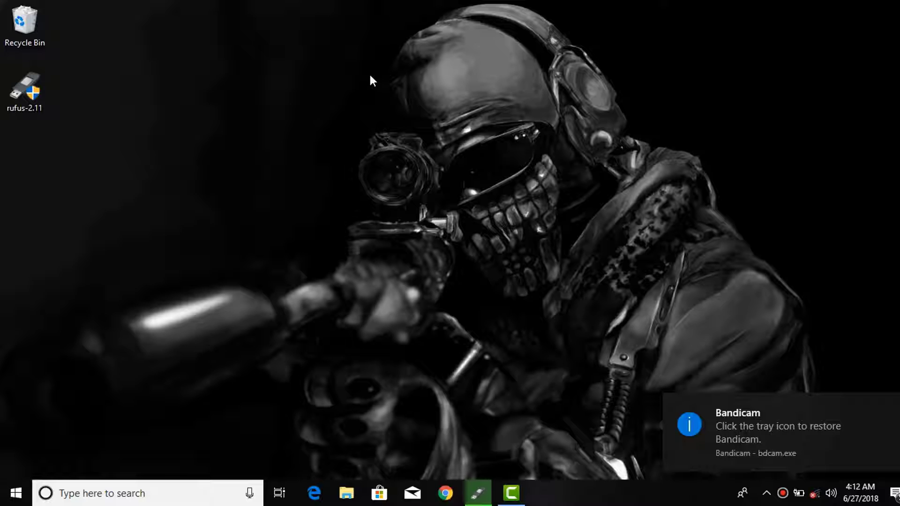
Close the Bandicam toast notification in the bottom-right corner.
{"action": "left_click", "coordinate": [892, 405]}
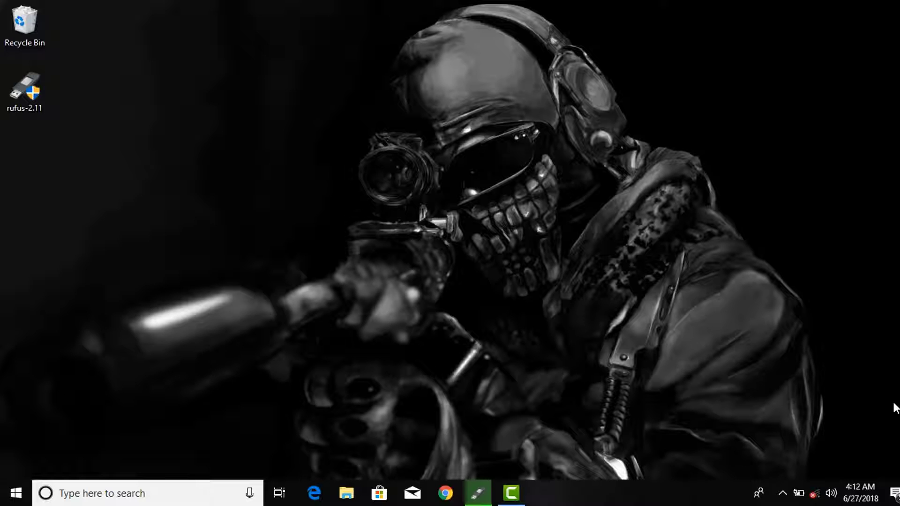
Open the Settings app from the Start menu's gear icon.
{"action": "left_click", "coordinate": [2, 502]}
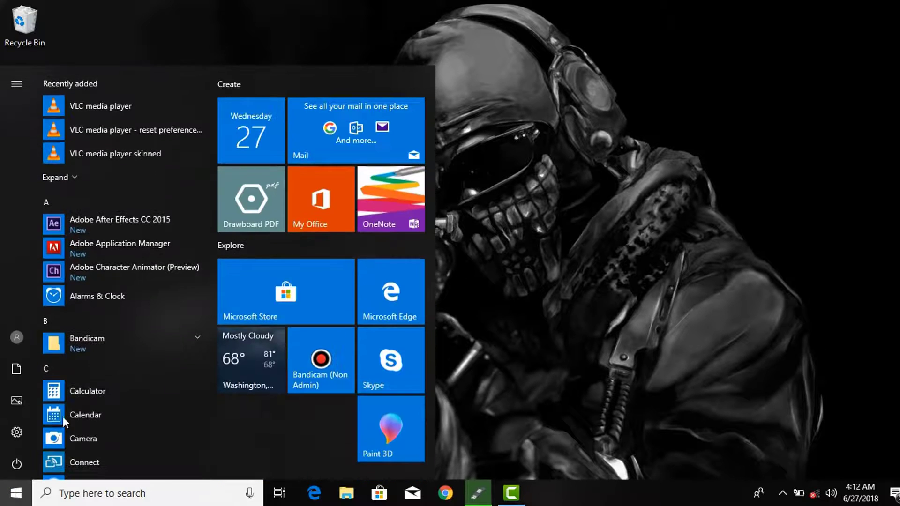
{"action": "left_click", "coordinate": [15, 433]}
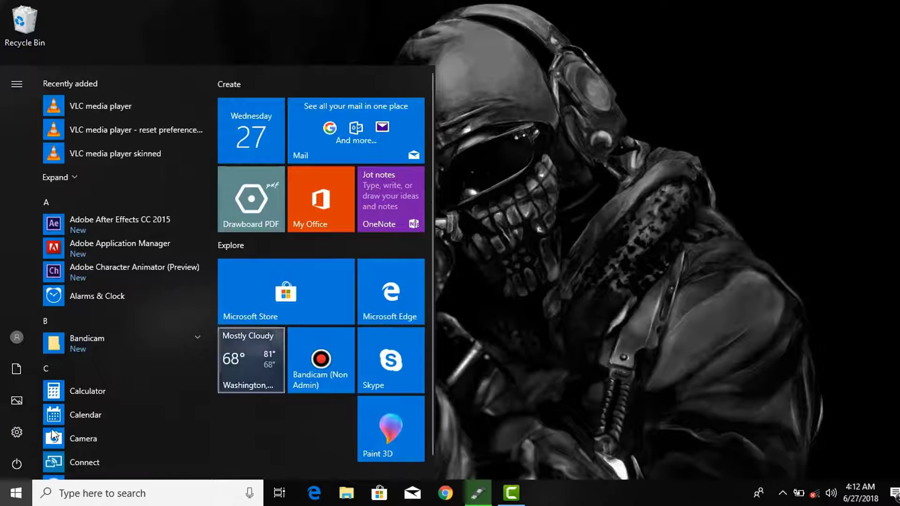
{"action": "left_click", "coordinate": [4, 429]}
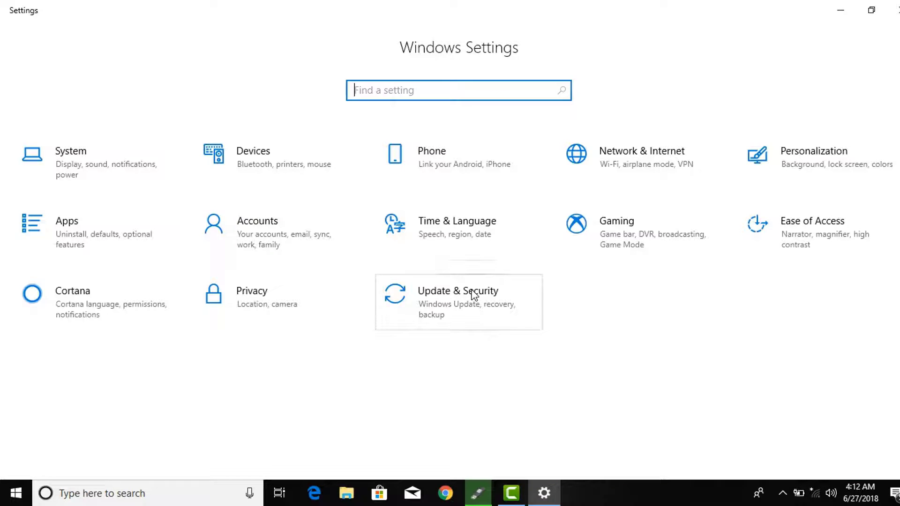
Go to Update & Security and open its Windows Security section.
{"action": "left_click", "coordinate": [472, 294]}
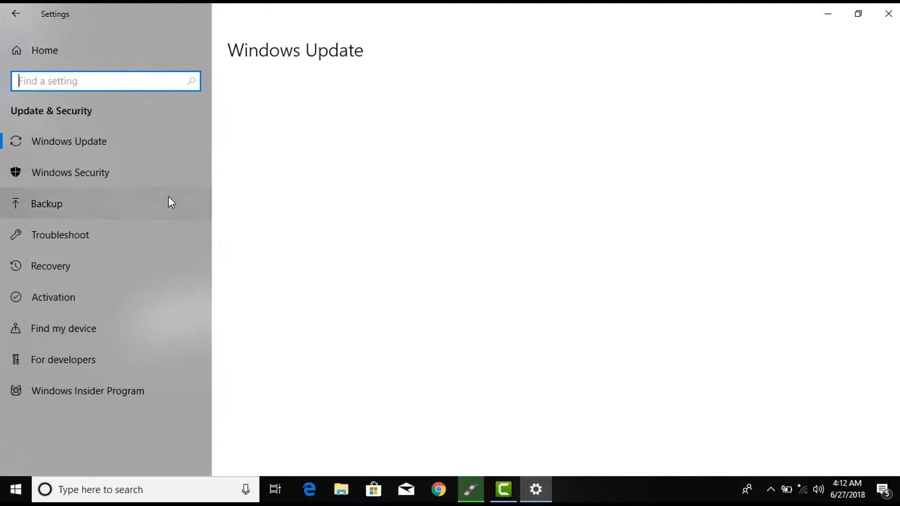
{"action": "left_click", "coordinate": [126, 169]}
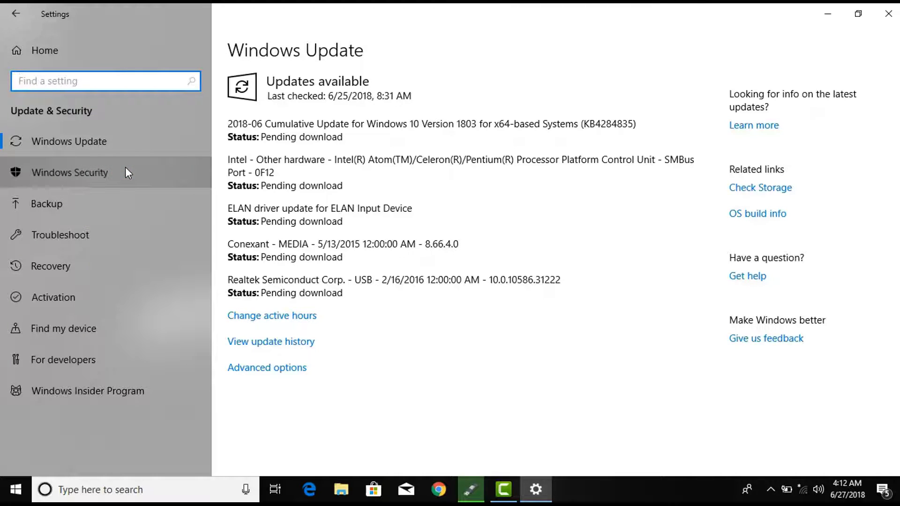
{"action": "left_click", "coordinate": [139, 183]}
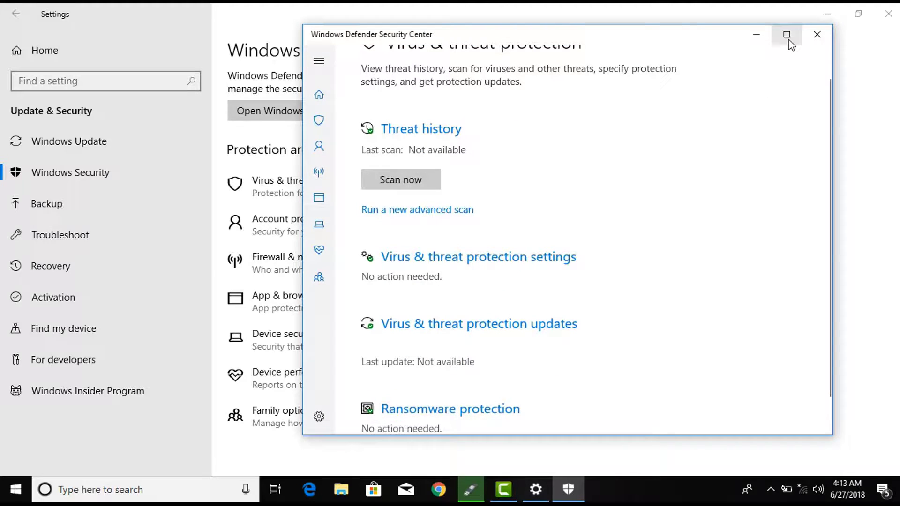
Maximize the Defender window and dismiss the recorder's audio capture message.
{"action": "left_click", "coordinate": [788, 34]}
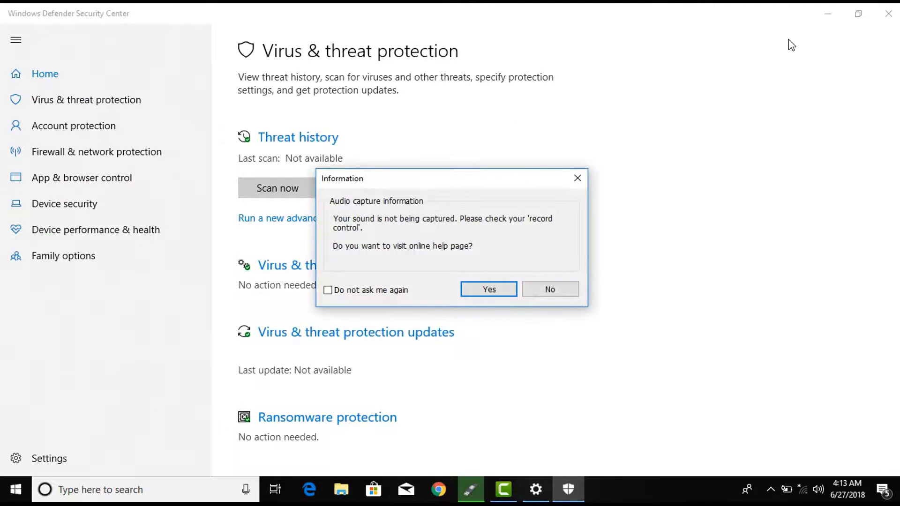
{"action": "left_click", "coordinate": [549, 288]}
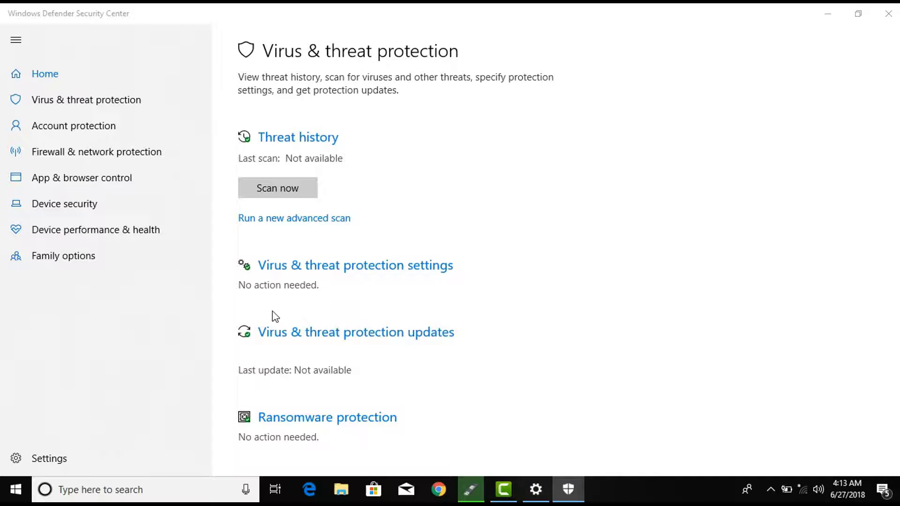
Switch Real-time protection to Off, confirm it, and close Defender and Settings.
{"action": "left_click", "coordinate": [384, 273]}
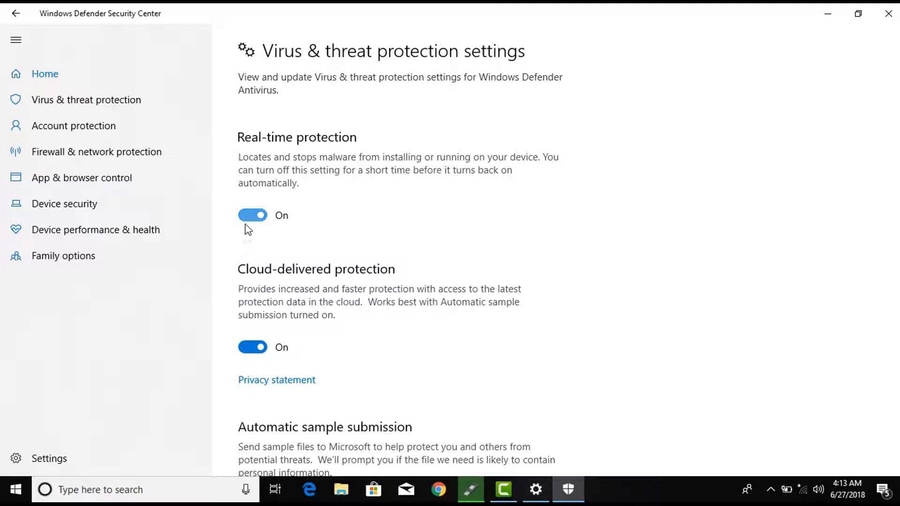
{"action": "left_click", "coordinate": [245, 225]}
{"action": "left_click", "coordinate": [365, 325]}
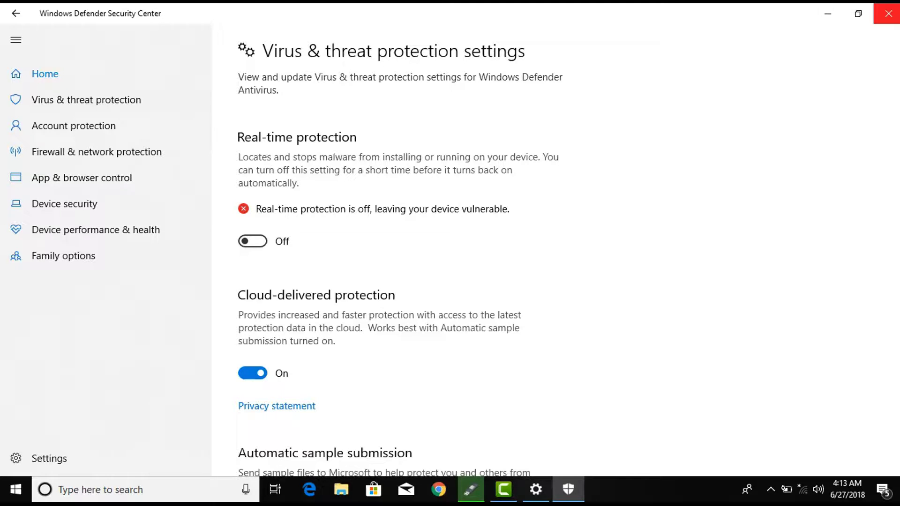
{"action": "left_click", "coordinate": [888, 14]}
{"action": "left_click", "coordinate": [888, 14]}
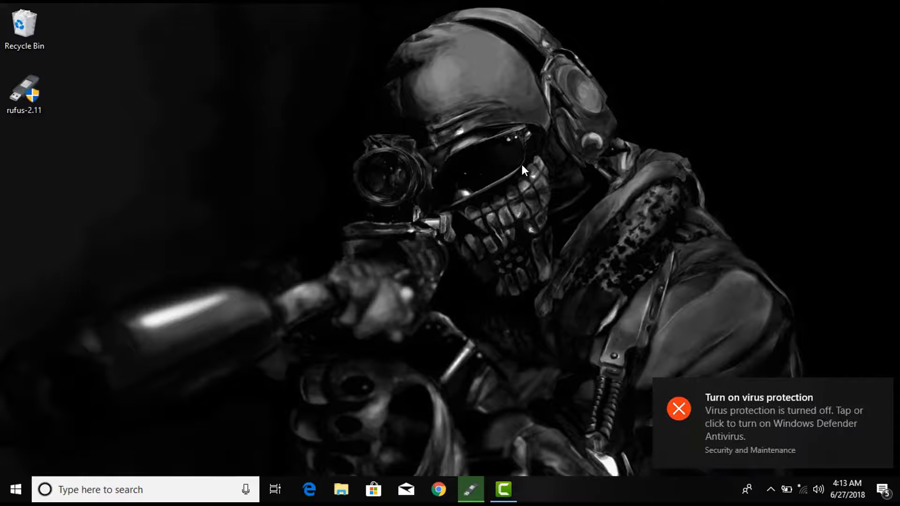
Dismiss the 'Turn on virus protection' toast on the desktop.
{"action": "left_click", "coordinate": [882, 395]}
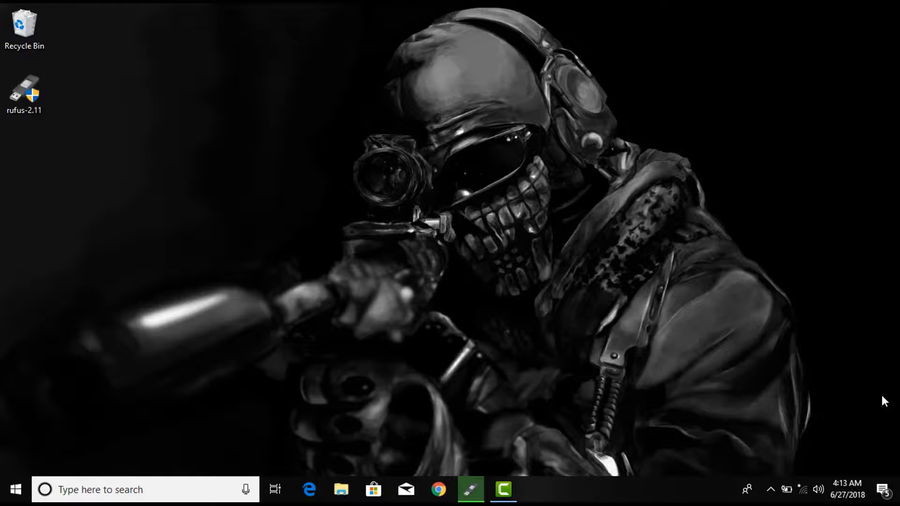